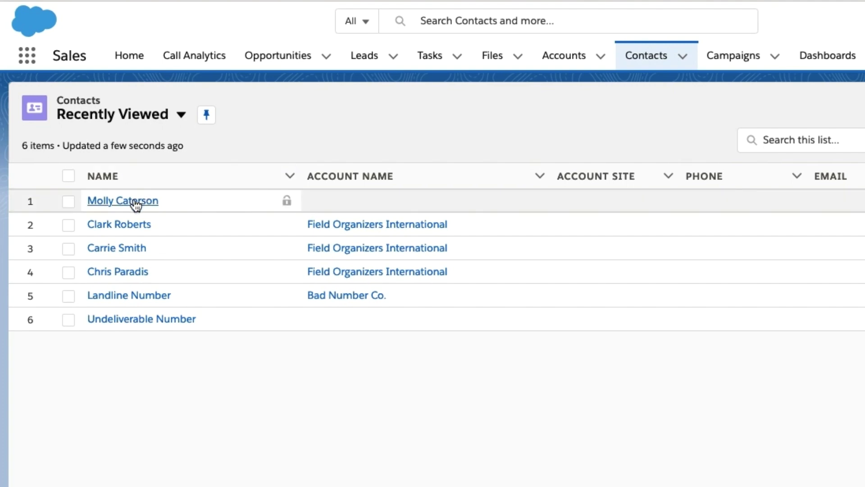
# - Open a contact's record page in Lightning App Builder and scroll to the Custom - Managed Twilio components
pyautogui.click(135, 201)
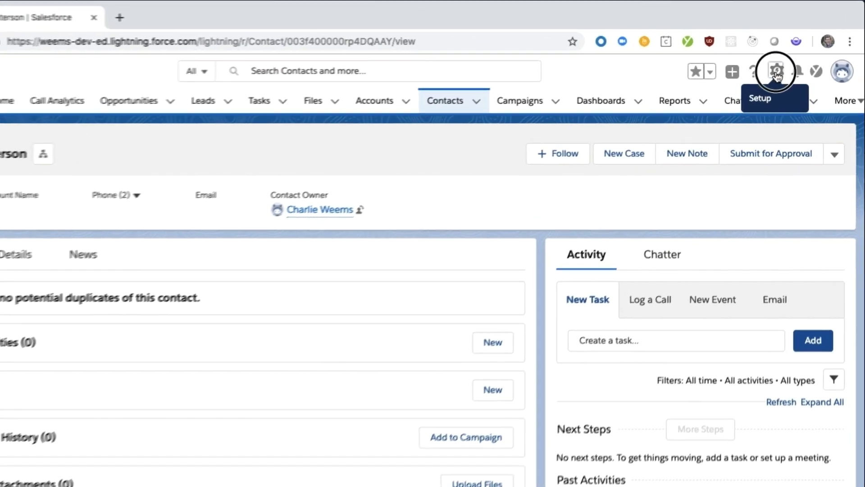
pyautogui.click(784, 68)
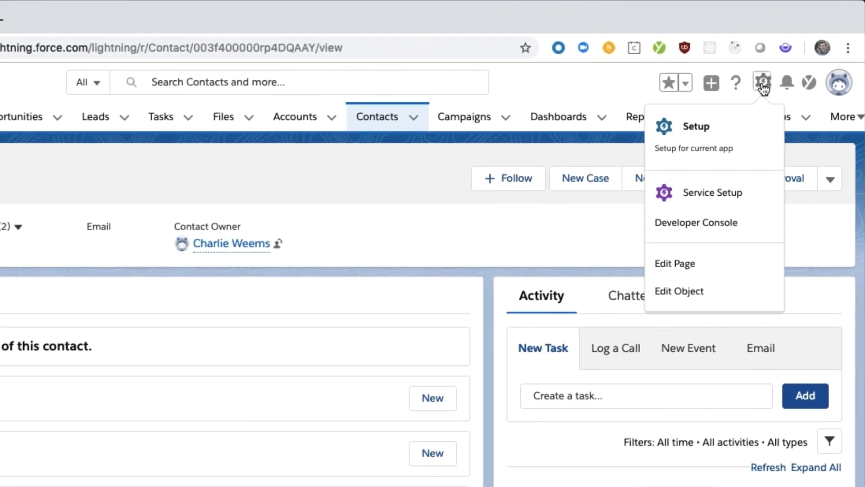
pyautogui.click(707, 266)
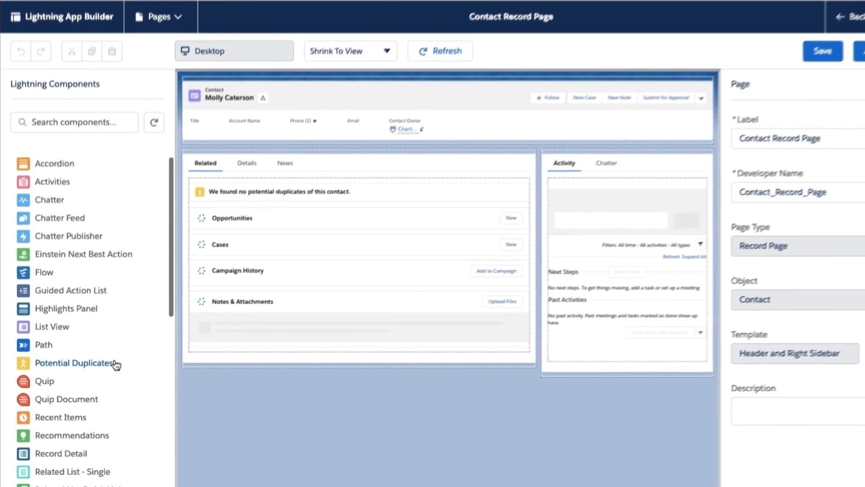
pyautogui.scroll(-3, 108, 385)
pyautogui.scroll(-10, 128, 333)
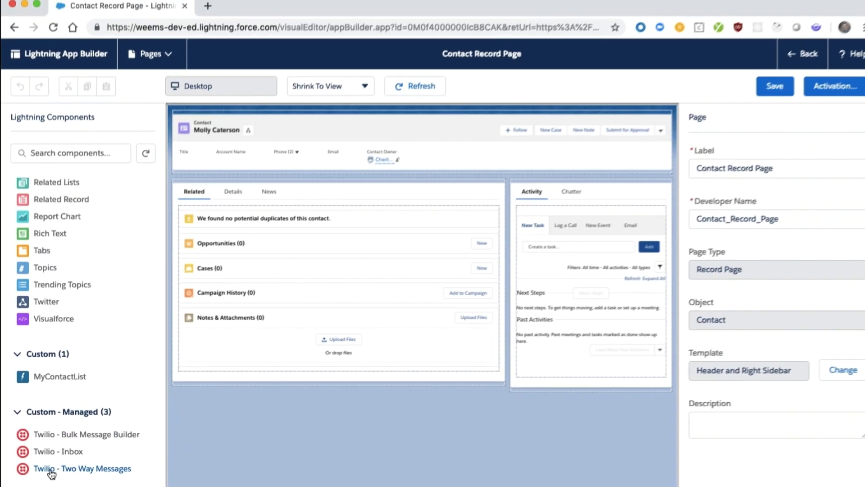
# - Drag the Twilio - Two Way Messages component onto the right sidebar above Activity
pyautogui.click(65, 420)
pyautogui.moveTo(54, 475); pyautogui.dragTo(509, 186)
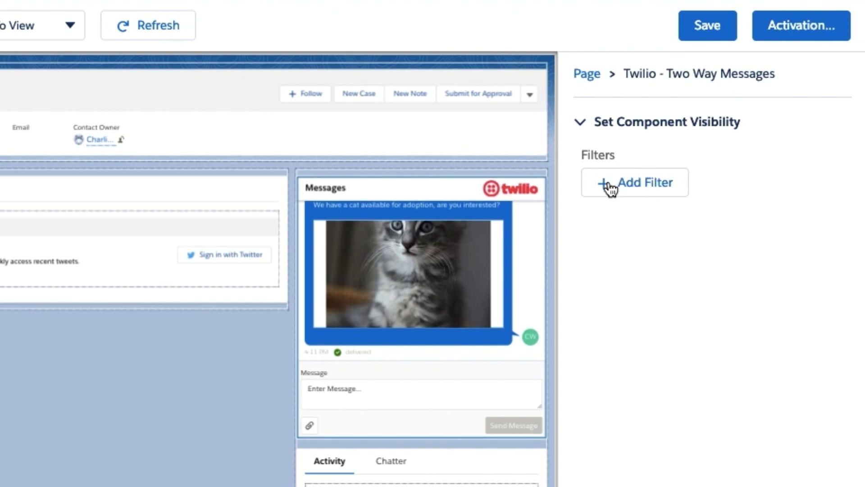
# - Add an Approved Equal True visibility filter, remove it again, and save the Contact Record Page
pyautogui.click(664, 191)
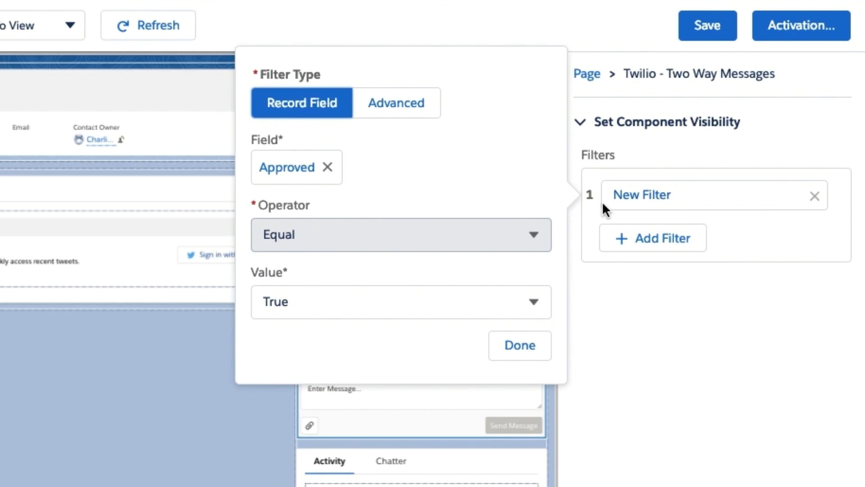
pyautogui.click(518, 345)
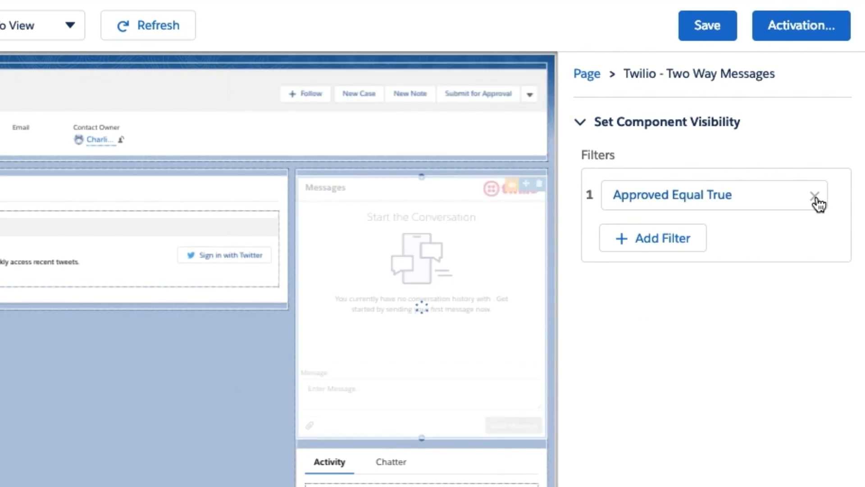
pyautogui.click(816, 197)
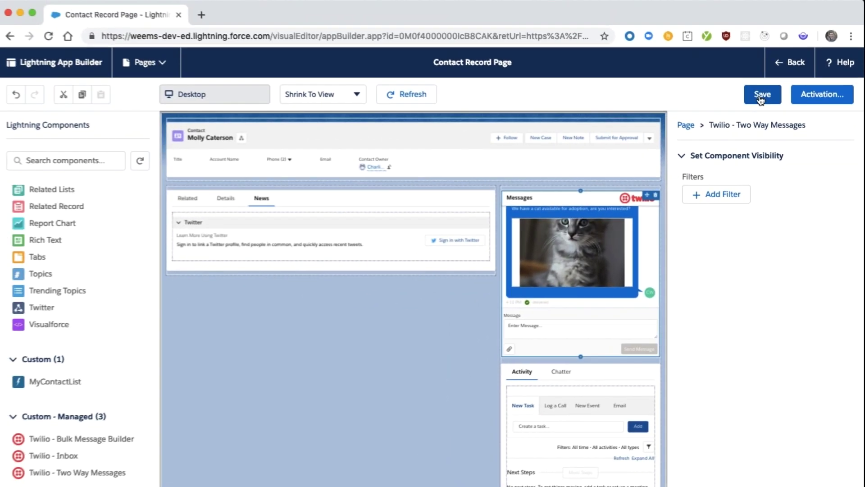
pyautogui.click(761, 97)
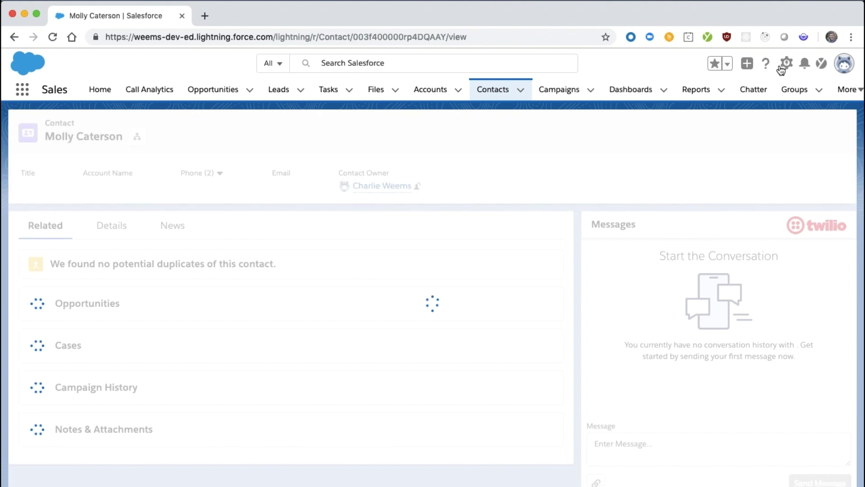
# - Send the contact 'Here's another cat we have up for adoption:' with the placekitten image URL attached
pyautogui.click(645, 451)
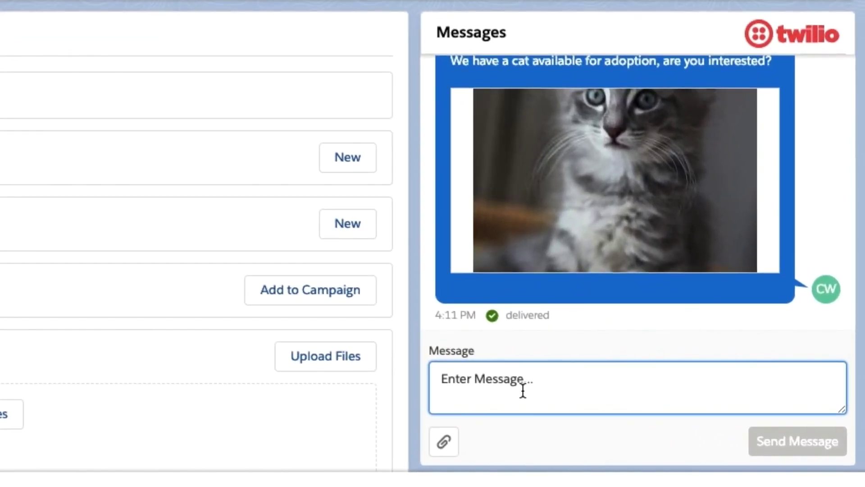
pyautogui.write('Here')
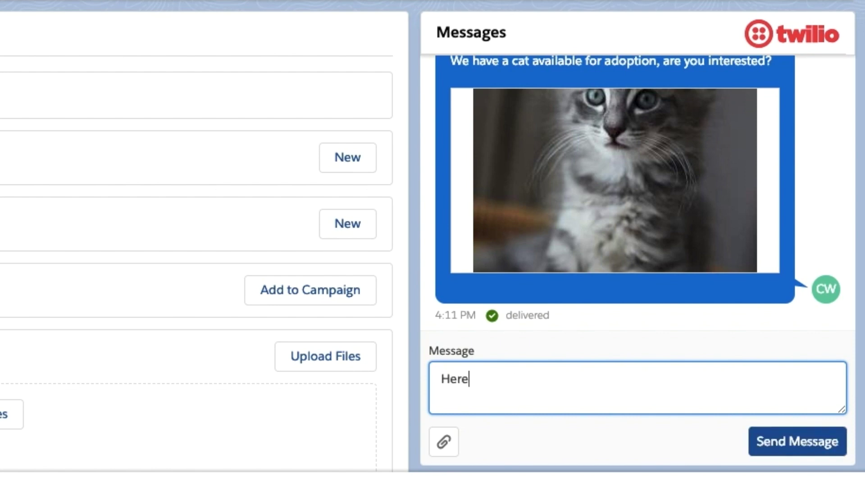
pyautogui.write("'s another ca")
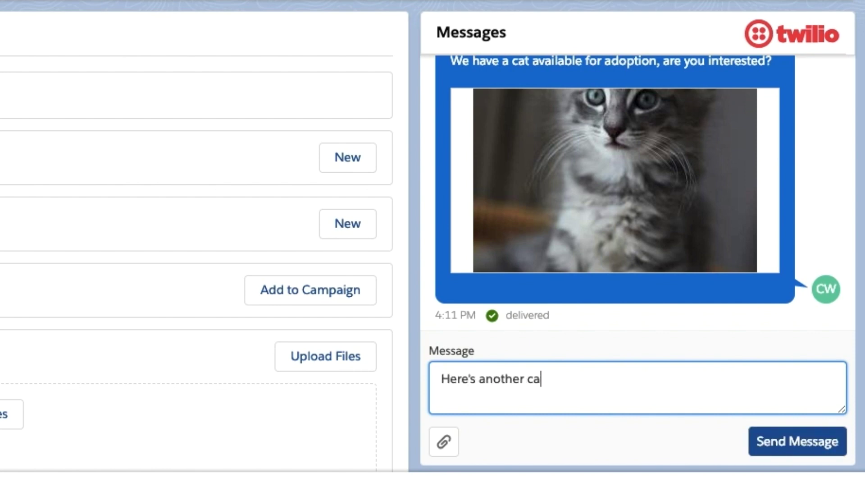
pyautogui.write('t we have up for adoption:')
pyautogui.click(443, 441)
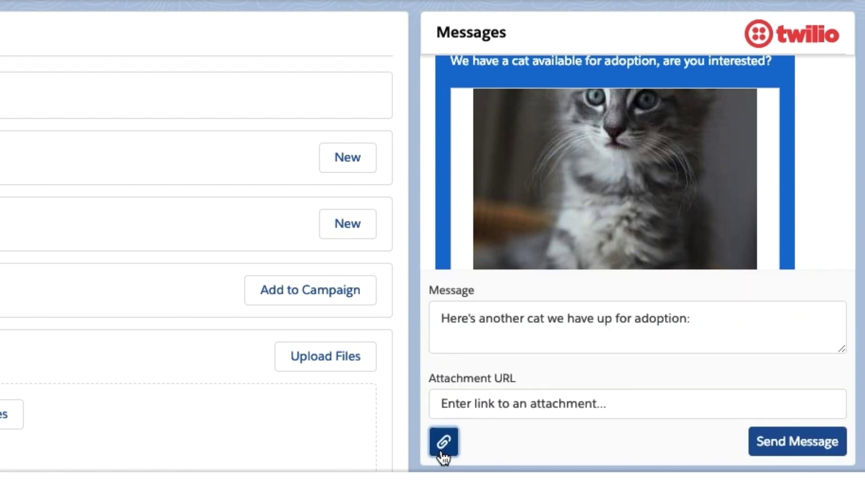
pyautogui.click(517, 404)
pyautogui.write('https://placekitten.com/300/300')
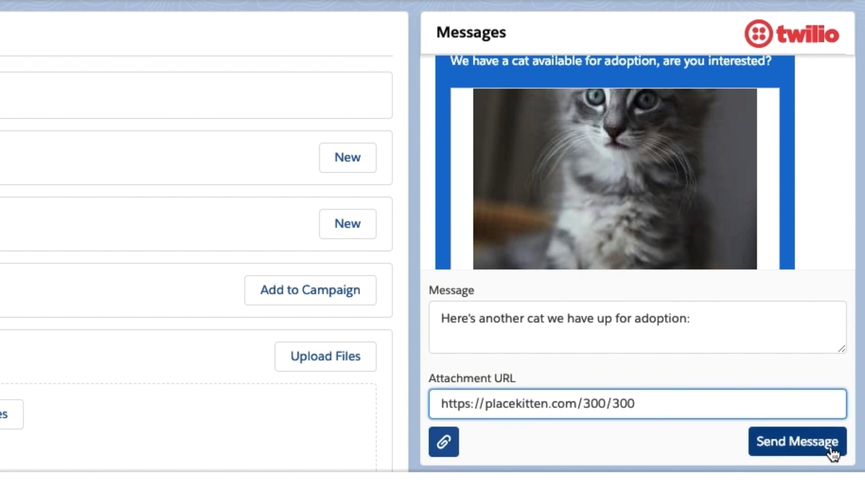
pyautogui.click(825, 448)
pyautogui.click(821, 444)
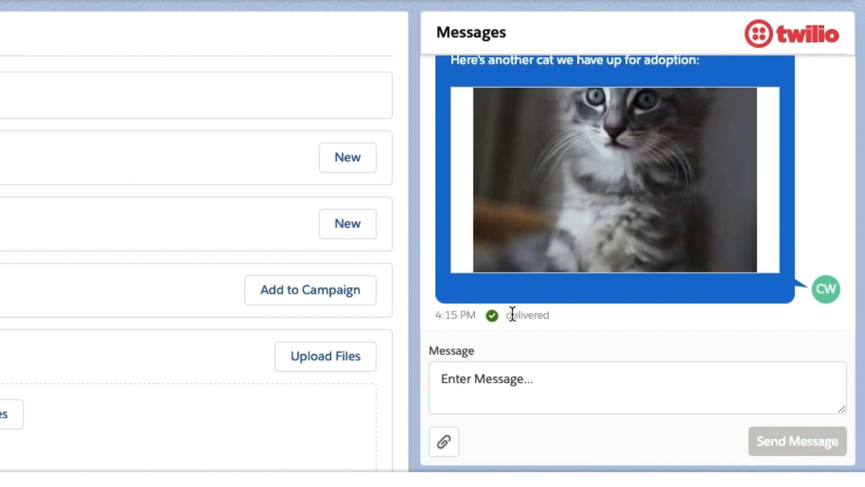
pyautogui.moveTo(498, 245)
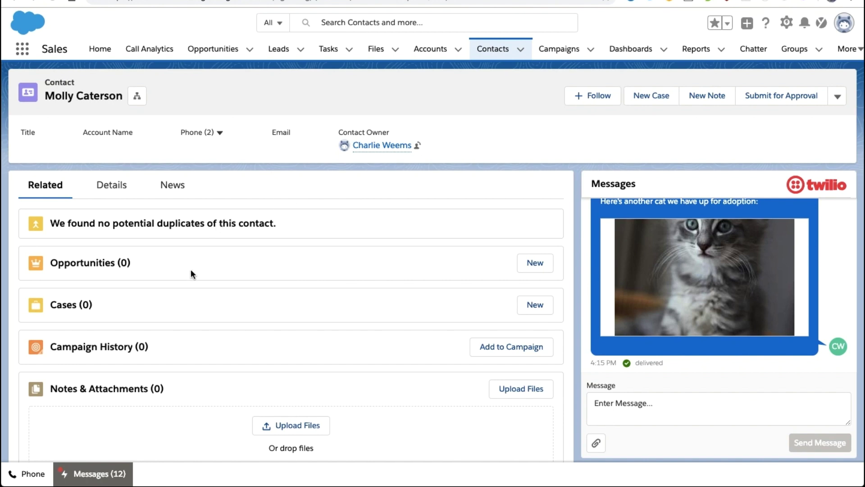
# - Open the Messages (12) SMS Inbox, dismiss the bulk-actions menu, and open the first contact's thread
pyautogui.click(95, 472)
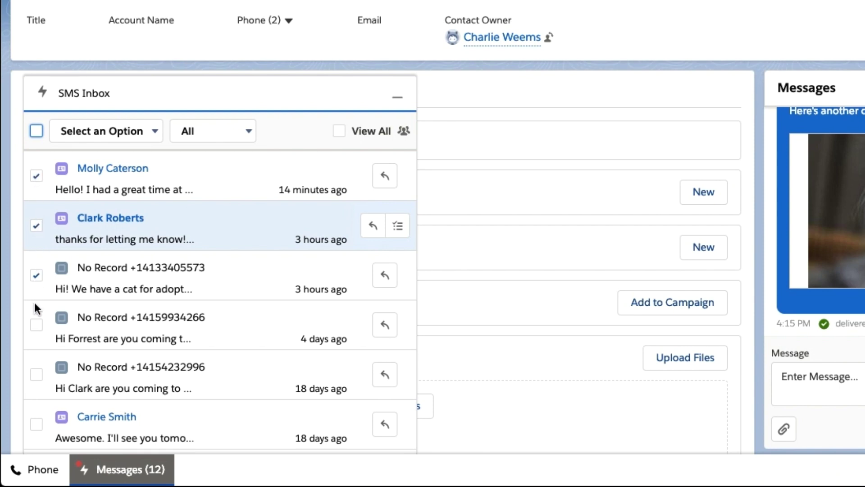
pyautogui.click(147, 128)
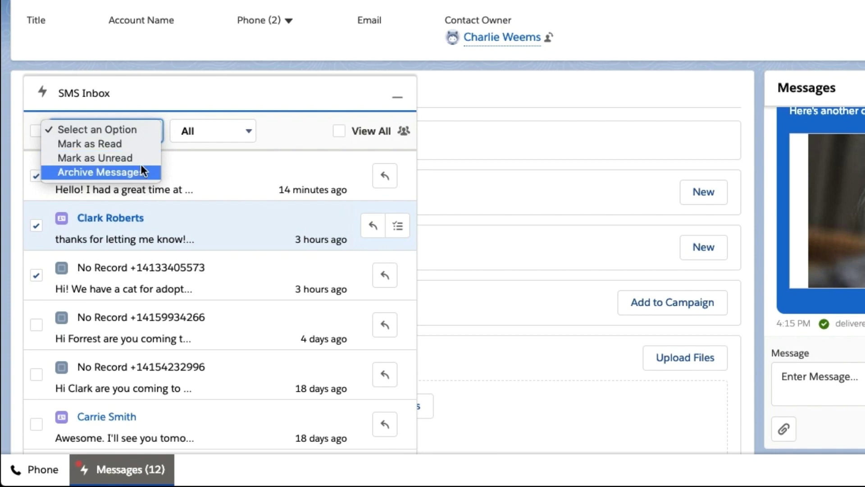
pyautogui.click(385, 187)
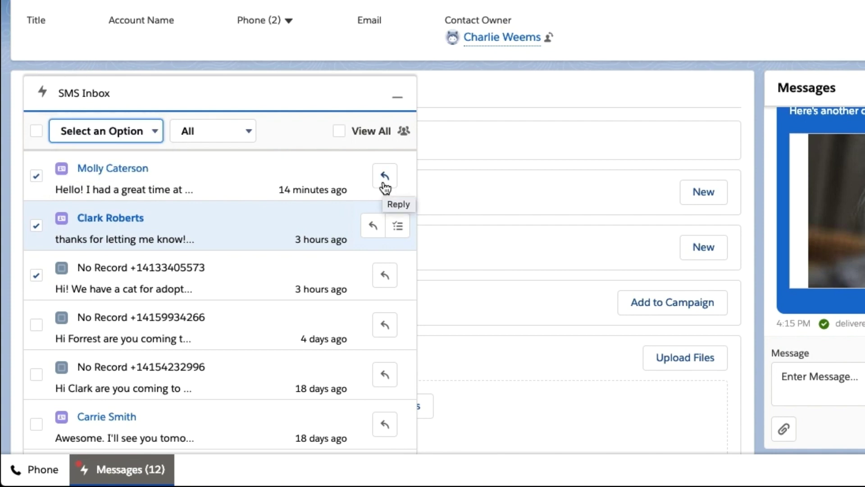
pyautogui.click(385, 177)
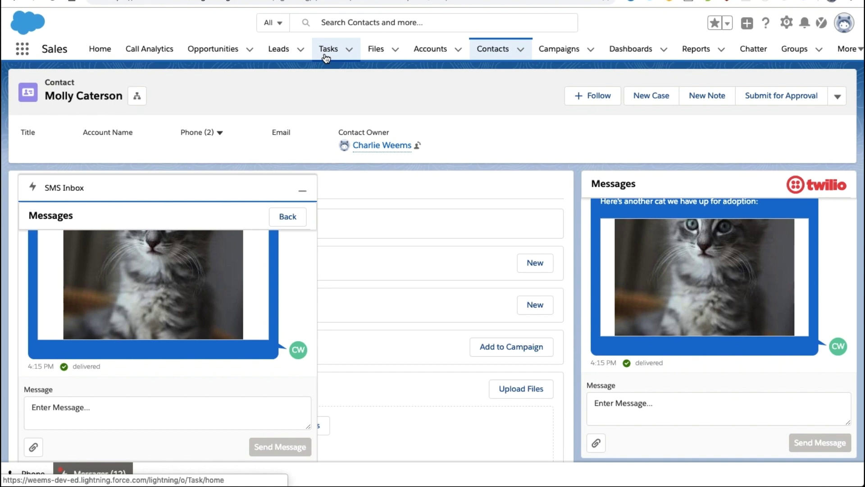
# - Switch to the Tasks tab to check the sent SMS task
pyautogui.click(325, 57)
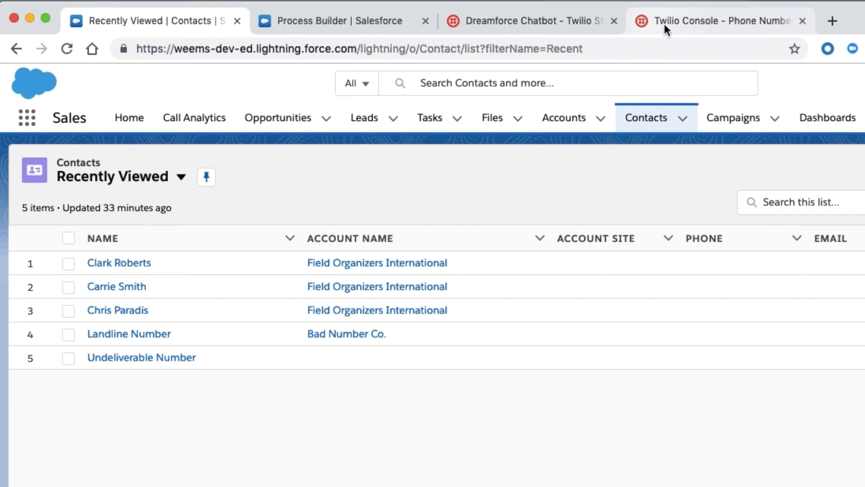
# - Search the Twilio Console's Buy a Number page for local 415 numbers
pyautogui.click(667, 25)
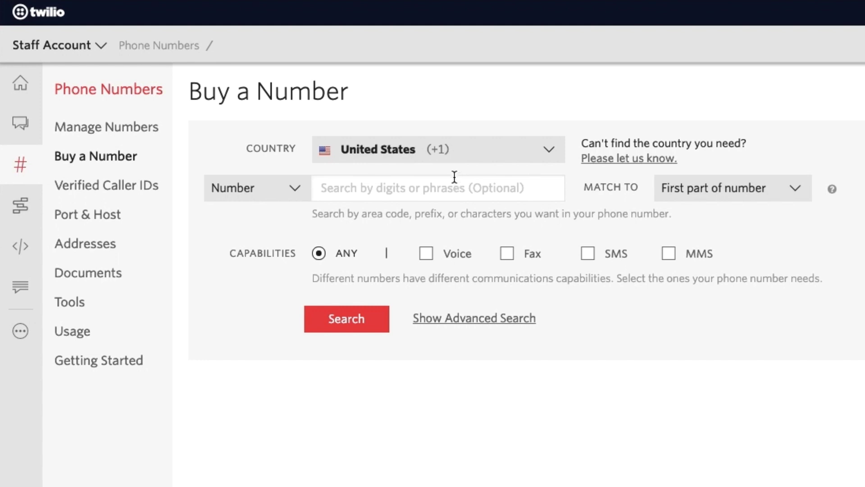
pyautogui.click(449, 189)
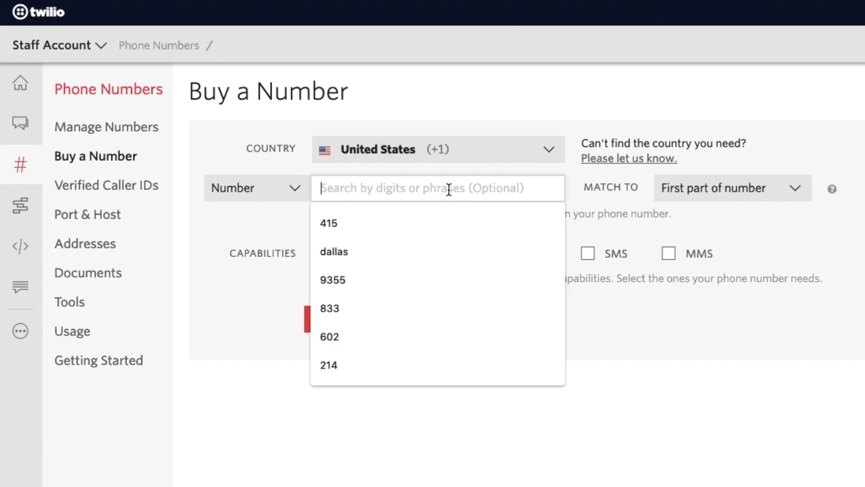
pyautogui.write('41')
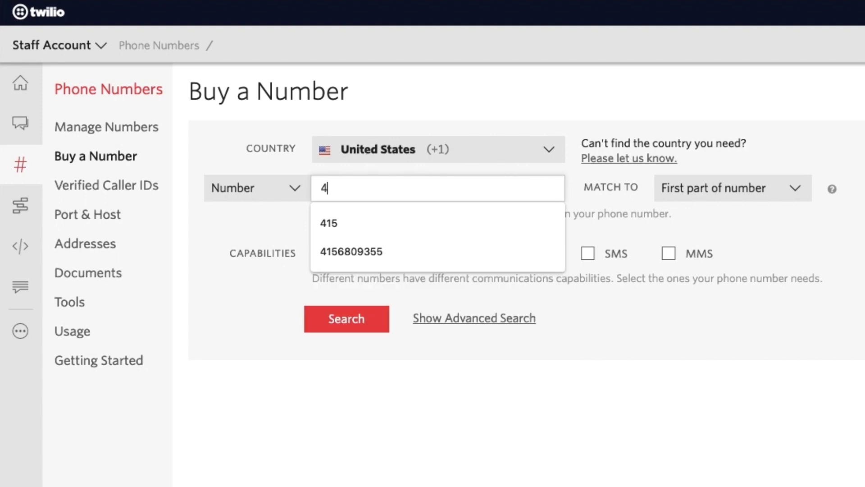
pyautogui.write('5')
pyautogui.press('Return')
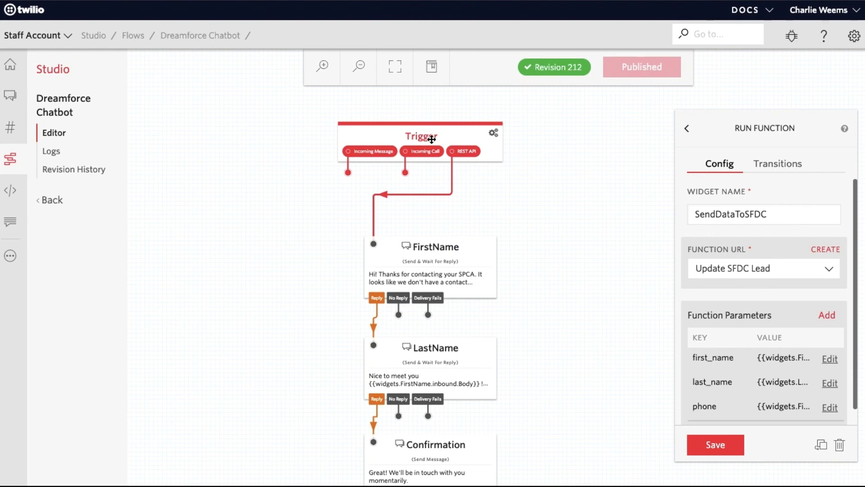
# - Inspect the FirstName, LastName, Confirmation and SendDataToSFDC widgets of the Dreamforce Chatbot flow
pyautogui.click(468, 262)
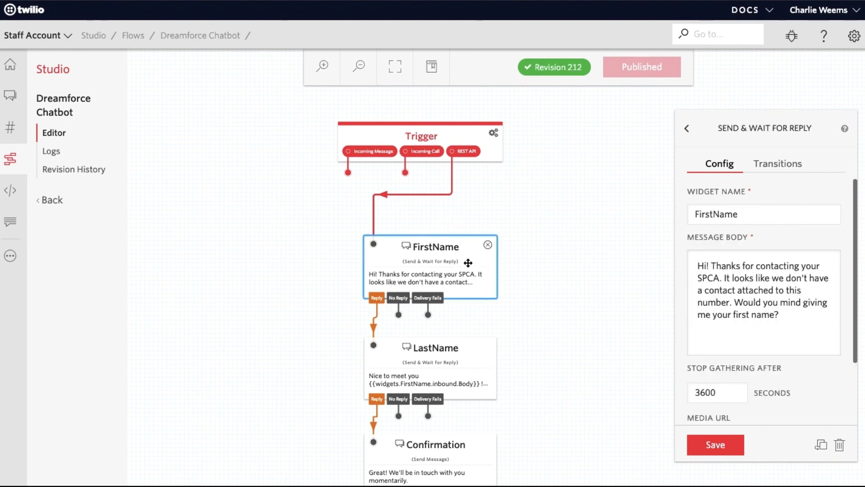
pyautogui.click(460, 358)
pyautogui.moveTo(513, 360); pyautogui.dragTo(528, 190)
pyautogui.click(477, 281)
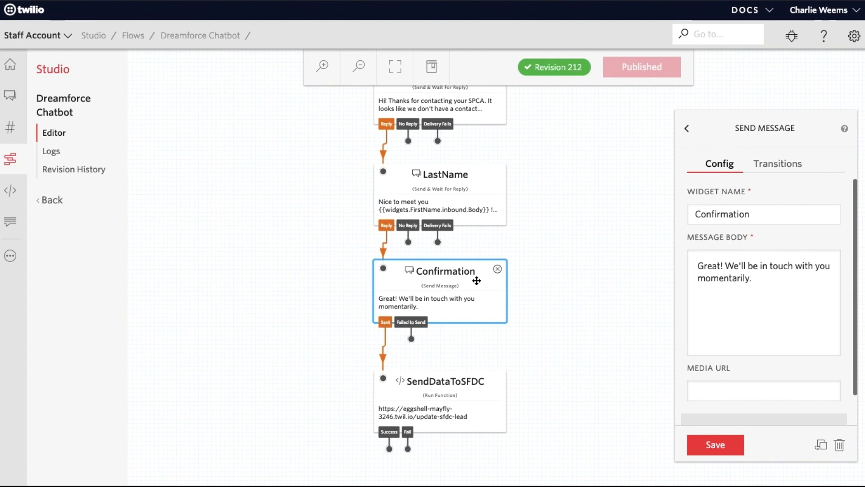
pyautogui.click(480, 402)
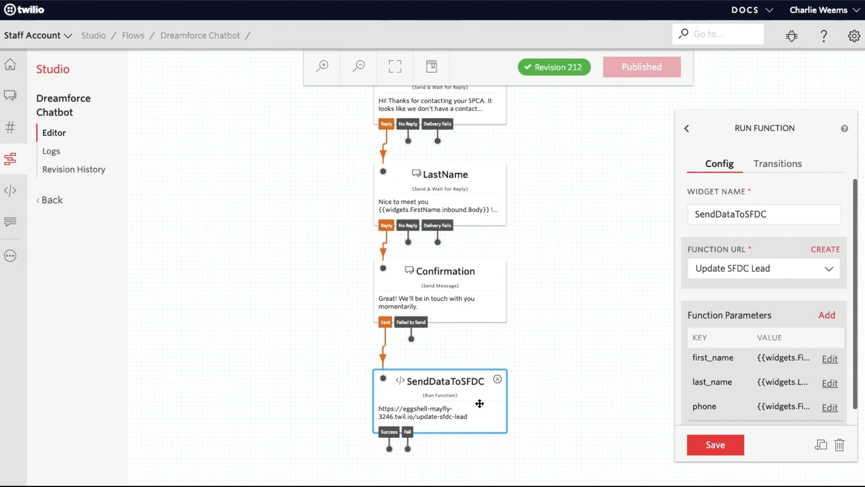
# - Bring QuickTime Player's mirrored iPhone screen to the front to chat with the bot
pyautogui.moveTo(573, 473)
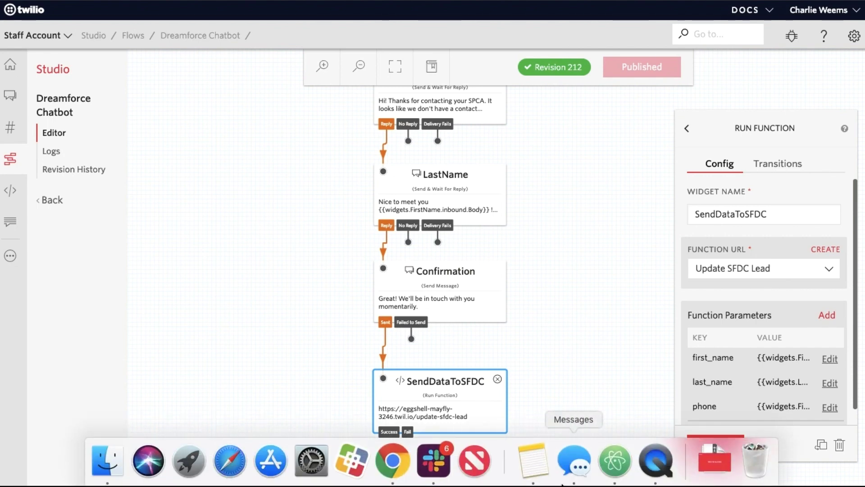
pyautogui.click(653, 469)
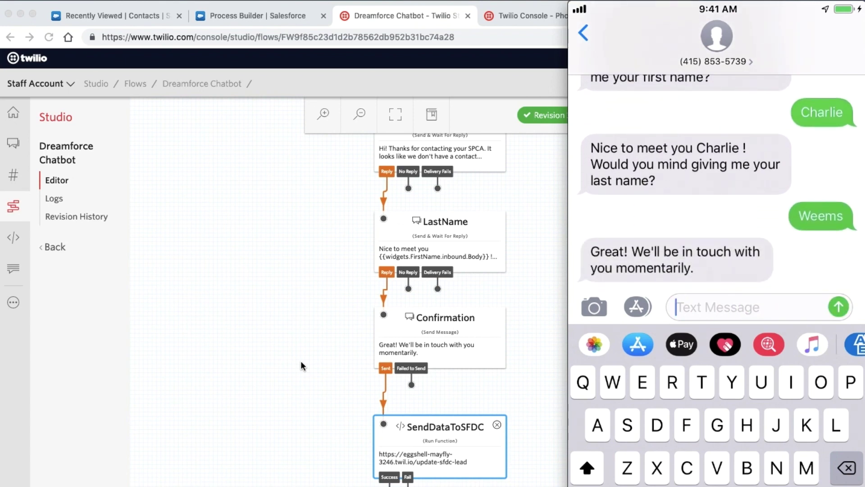
# - Return to the Salesforce Contacts list and reload it to pick up the new contact
pyautogui.click(238, 231)
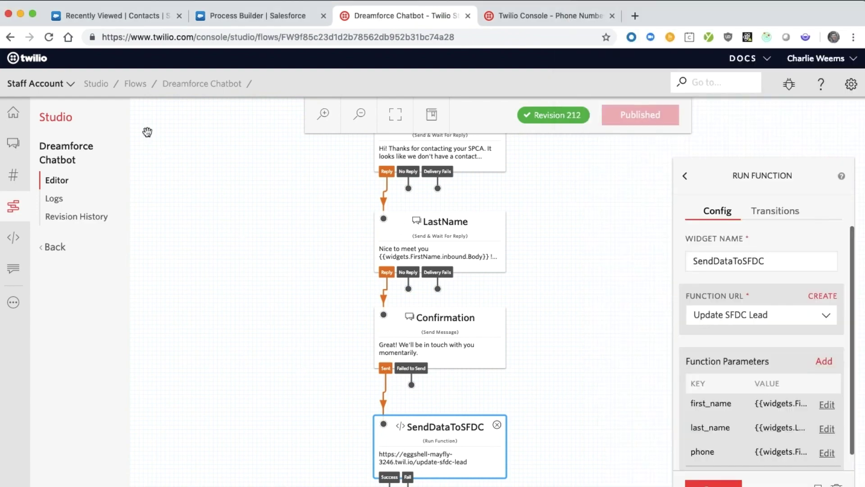
pyautogui.click(123, 17)
pyautogui.click(176, 40)
pyautogui.press('Return')
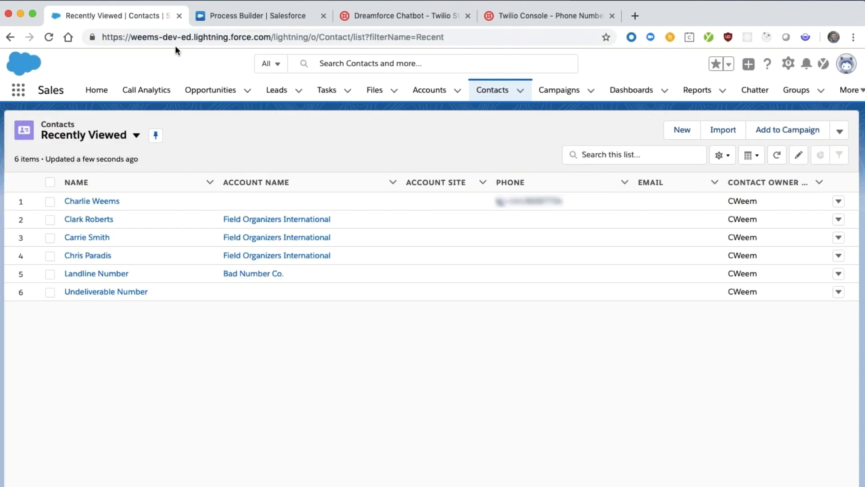
# - Sort contacts by Account Name and open the chatbot-created contact's Twilio Messages panel
pyautogui.click(338, 187)
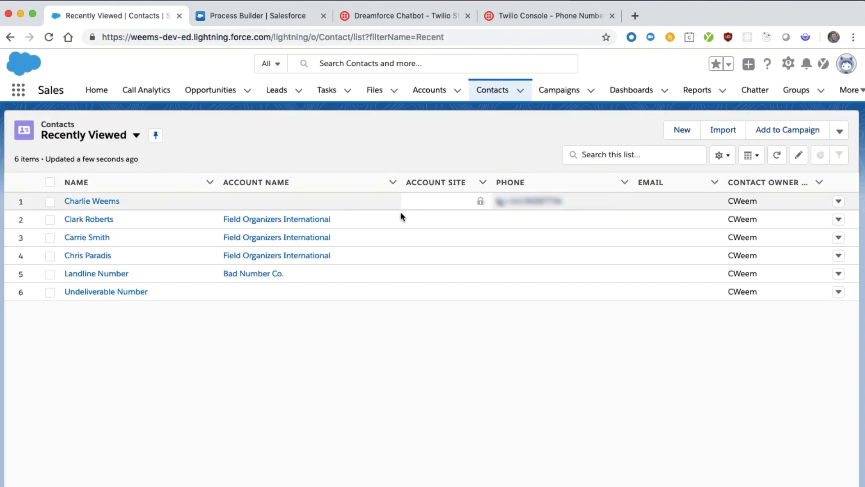
pyautogui.click(101, 206)
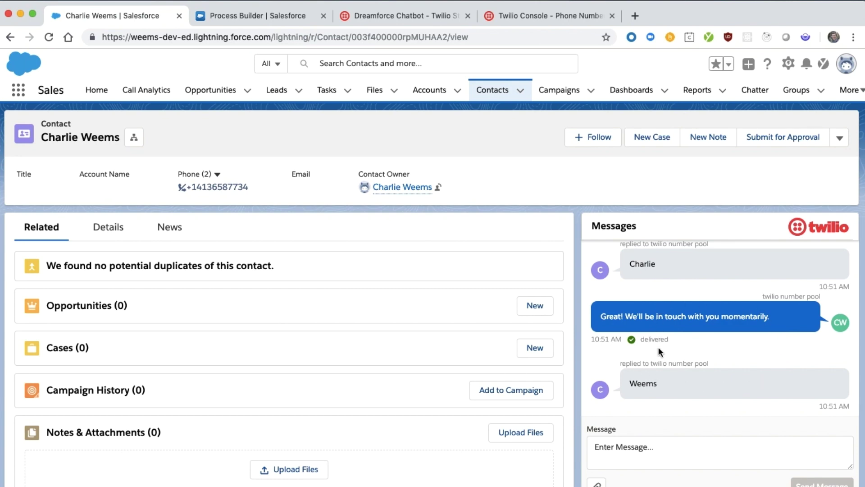
pyautogui.click(653, 450)
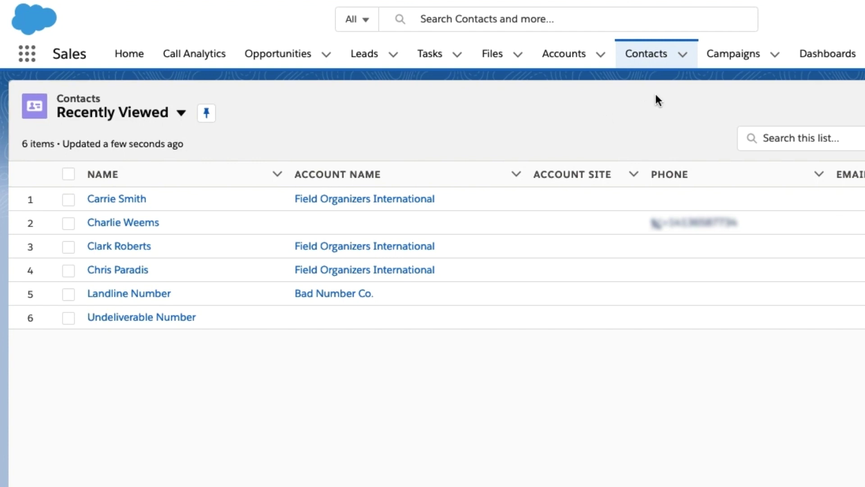
# - Open the My Awesome Fundraiser campaign from Campaigns and find its SMS Broadcasts panel
pyautogui.click(734, 55)
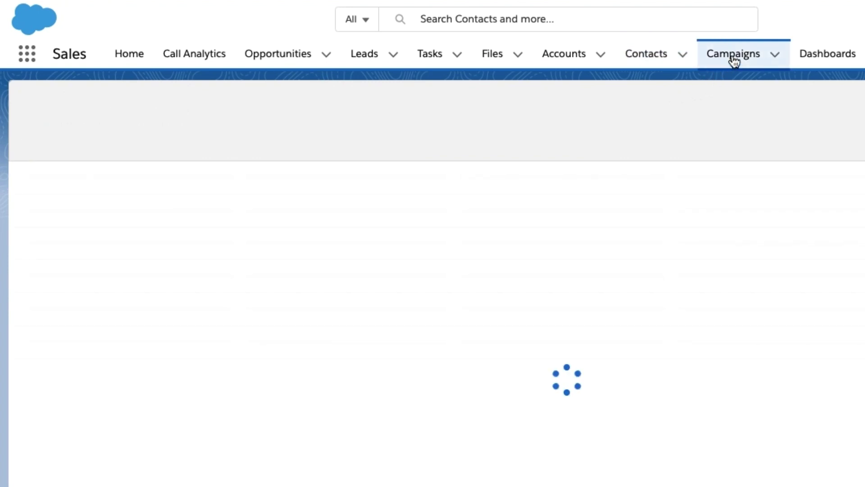
pyautogui.click(135, 203)
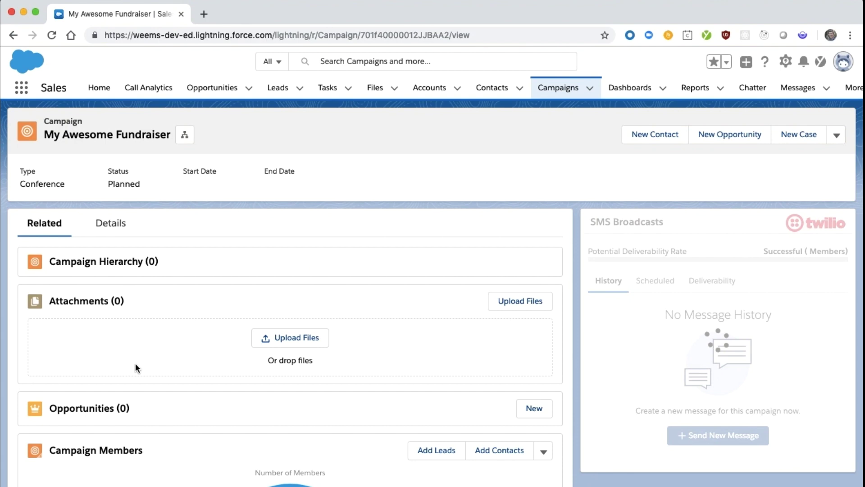
pyautogui.scroll(-4, 135, 363)
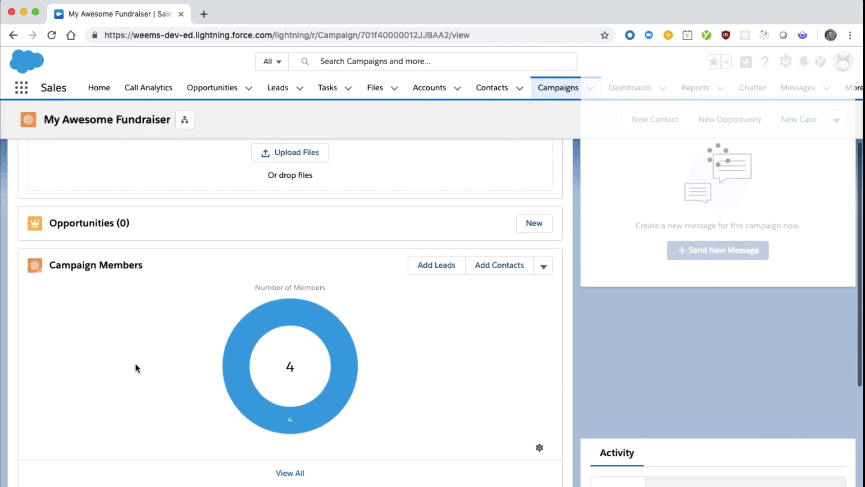
pyautogui.moveTo(246, 355)
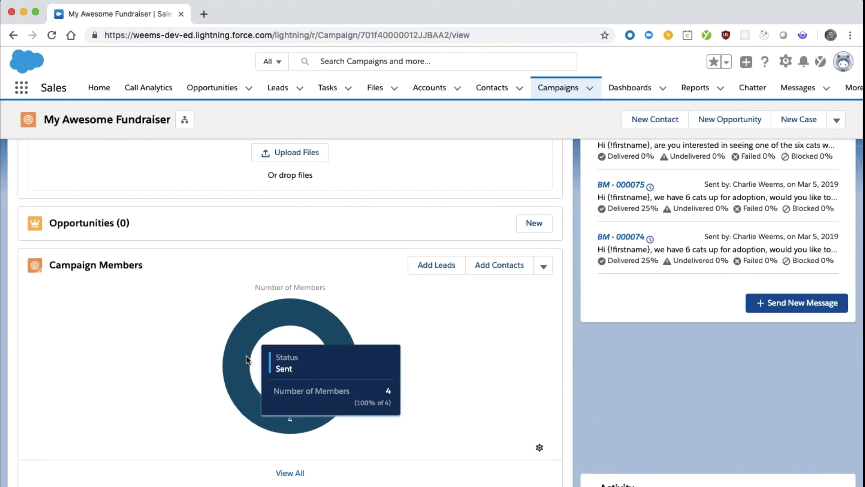
pyautogui.scroll(3, 536, 326)
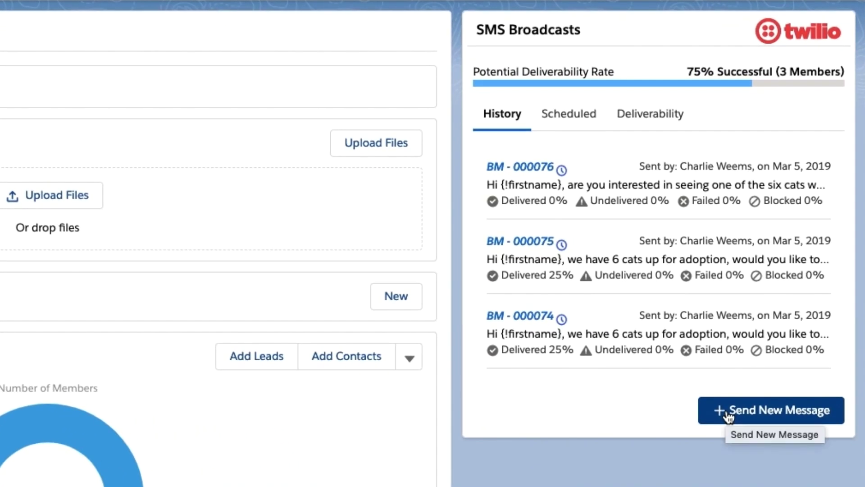
# - Write a new broadcast: 'Hi {First Name}, we have six cats up for adoption, would you like to see them?'
pyautogui.click(728, 415)
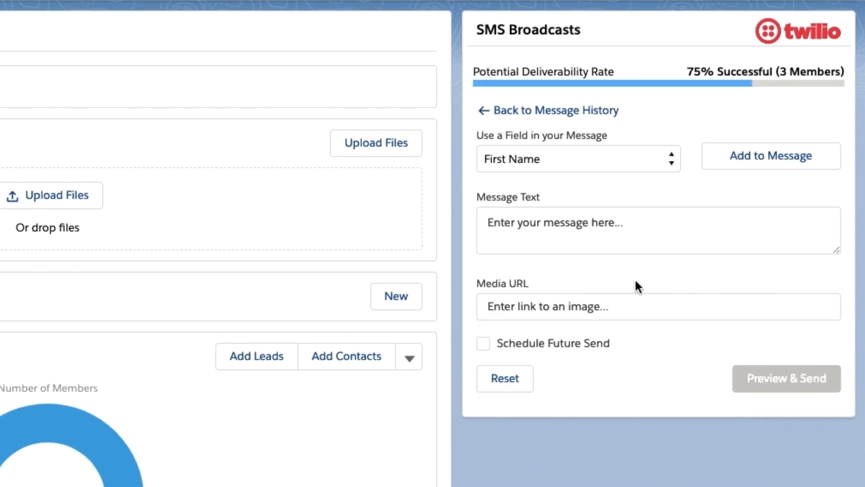
pyautogui.click(590, 219)
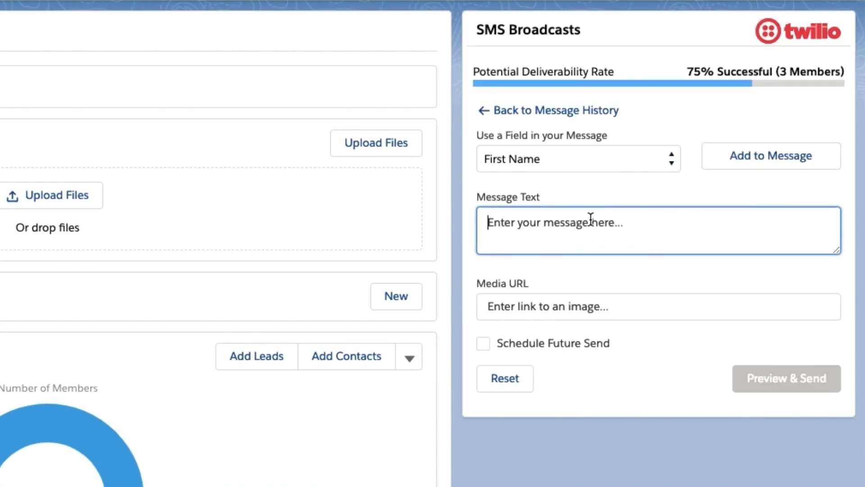
pyautogui.write('Hi')
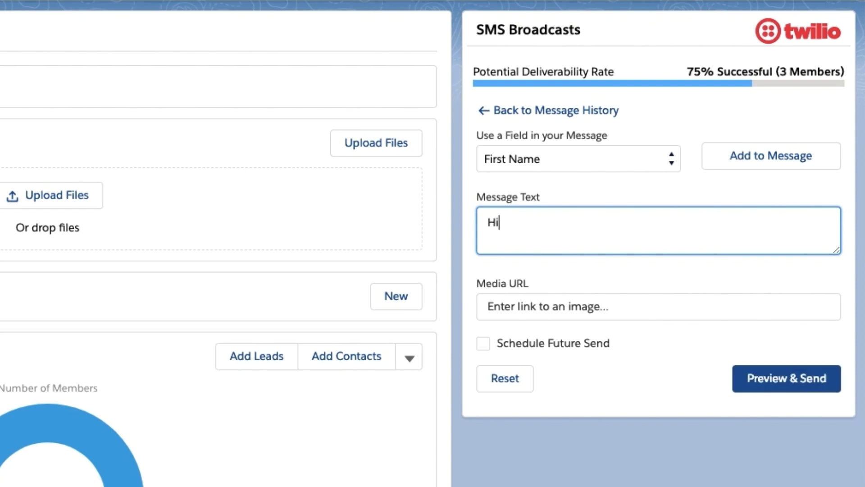
pyautogui.click(742, 158)
pyautogui.write(', we have six cats up fo')
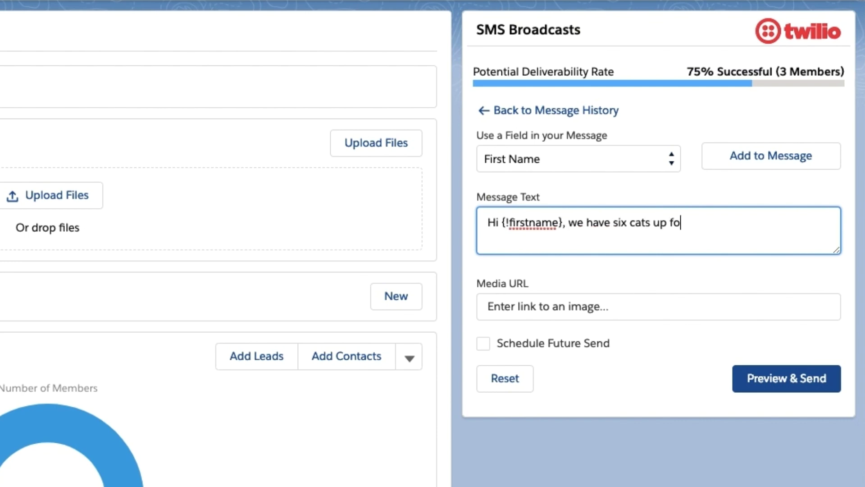
pyautogui.write('r adoption, would you like to see them?')
# - Keep Schedule Future Send off and preview the broadcast for the 4 campaign members
pyautogui.click(597, 306)
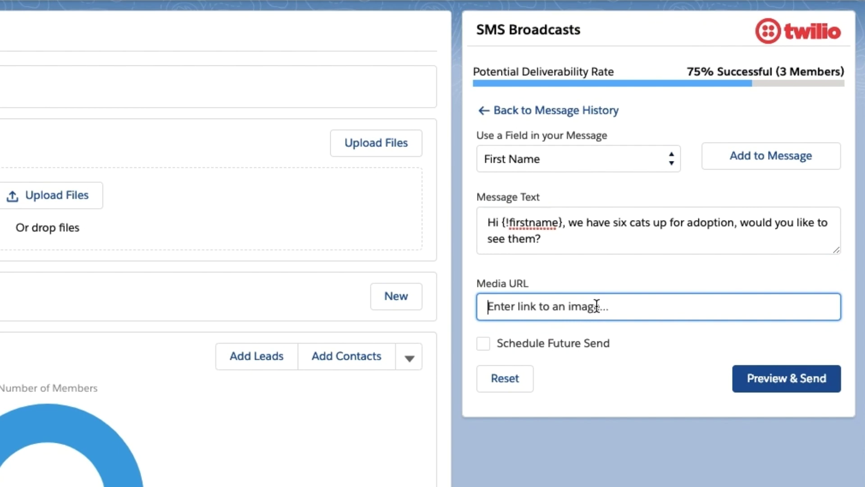
pyautogui.click(484, 343)
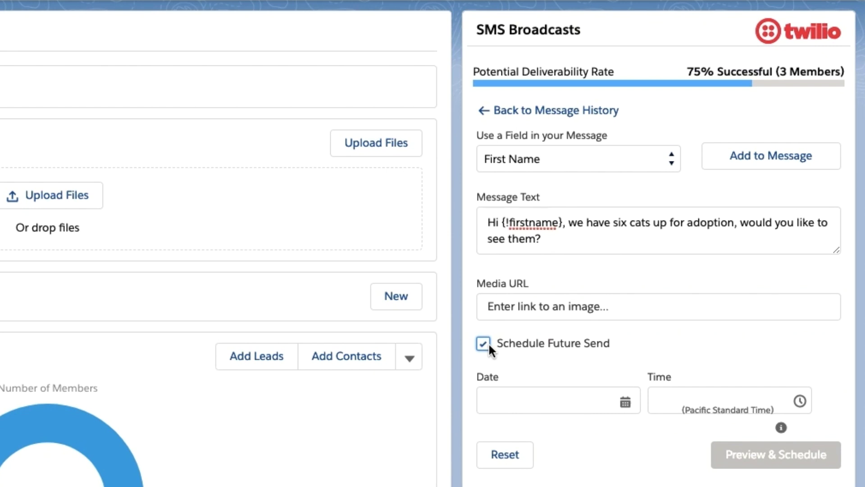
pyautogui.click(488, 342)
pyautogui.click(762, 381)
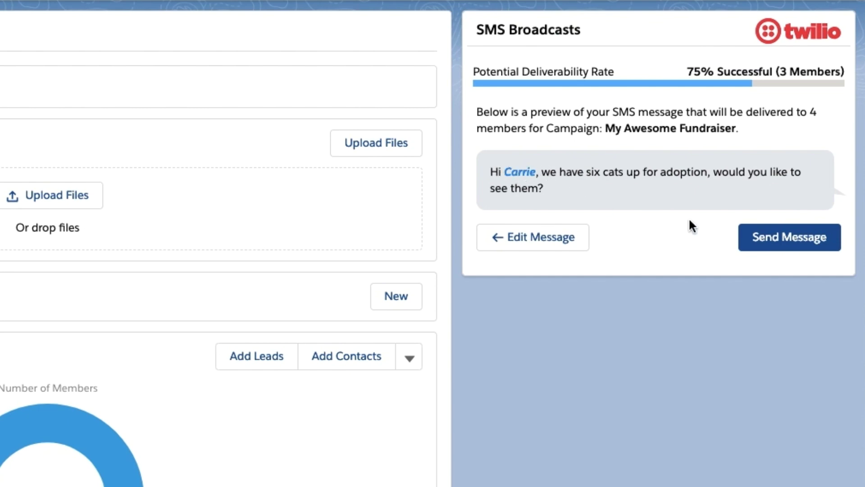
# - Send the six-cats broadcast and confirm it heads the message history as BM - 000077
pyautogui.click(748, 243)
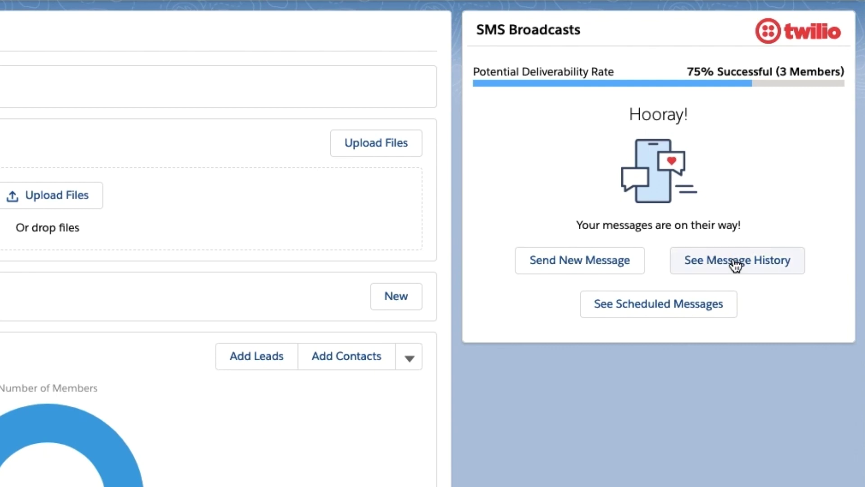
pyautogui.click(735, 265)
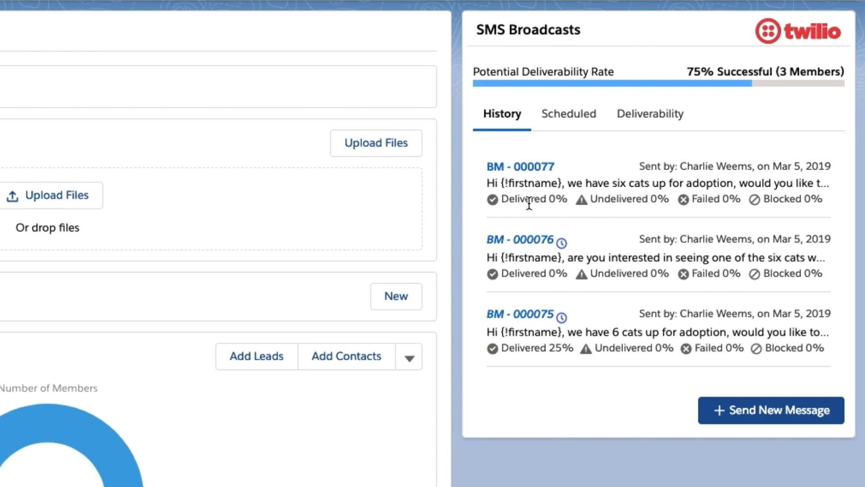
# - Review the Deliverability breakdown (25% undelivered) and return to My Awesome Fundraiser
pyautogui.click(635, 118)
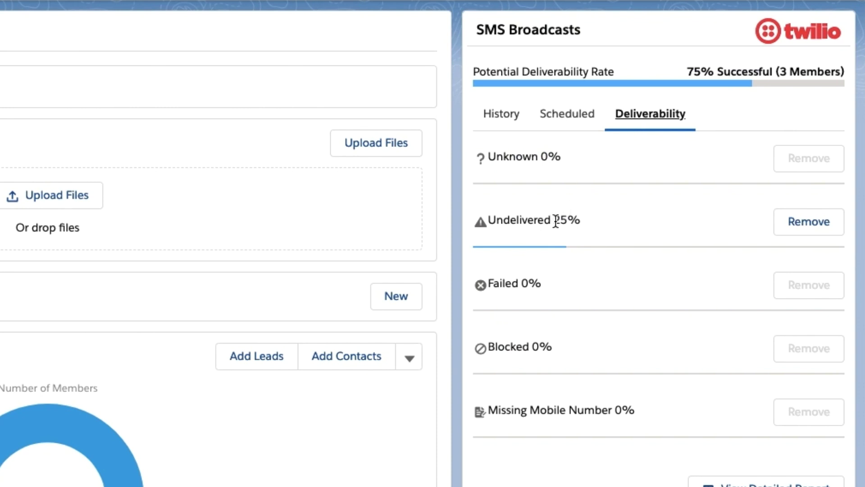
pyautogui.scroll(-1, 582, 225)
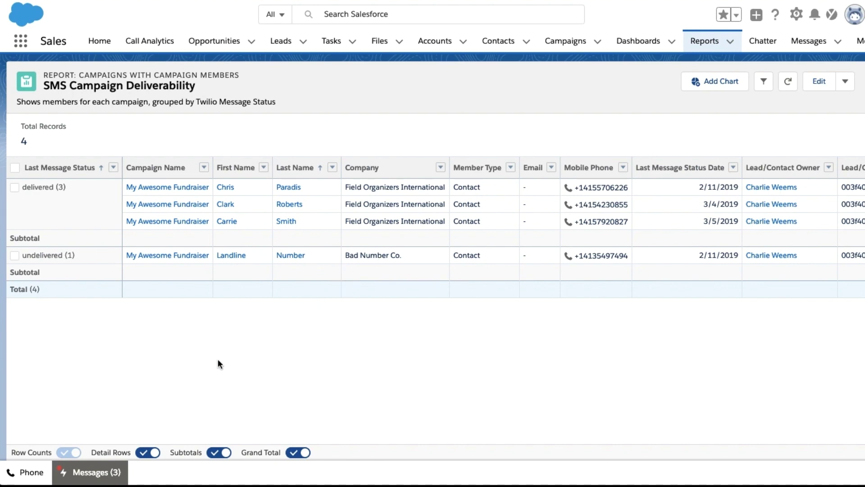
pyautogui.click(167, 255)
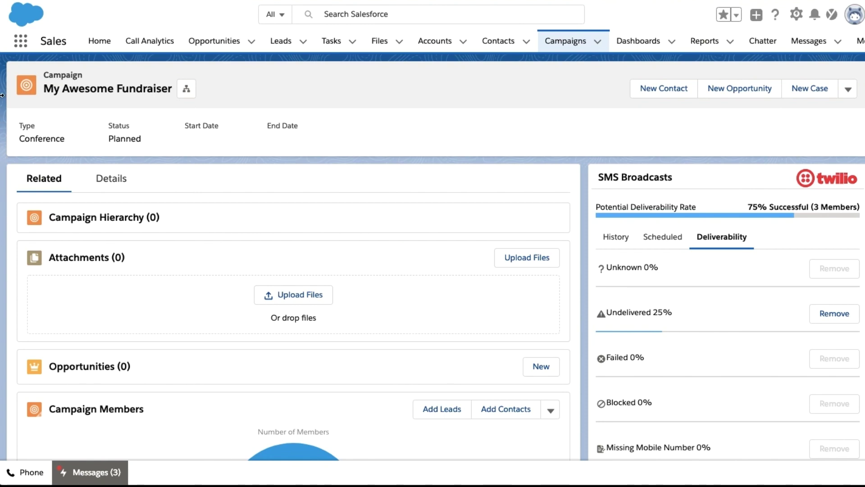
# - Check incoming SMS messages in the Messages utility
pyautogui.click(89, 472)
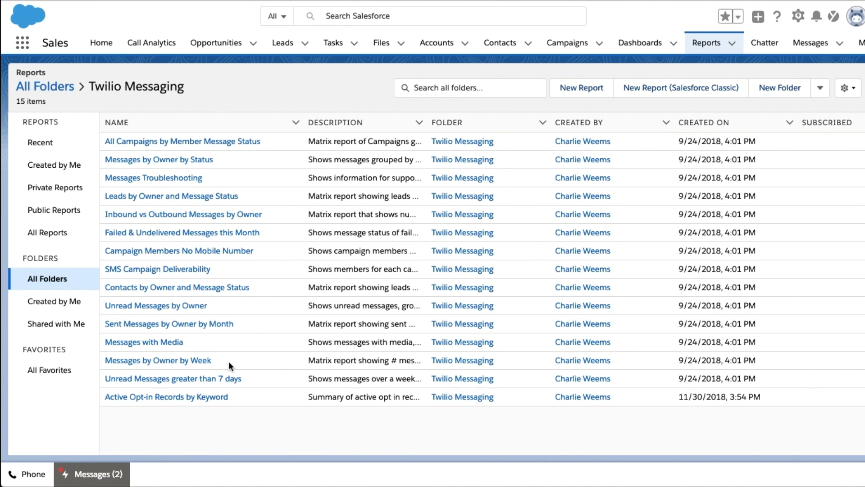
# - Open the Inbound vs Outbound Messages by Owner report from the Twilio Messaging folder
pyautogui.click(259, 215)
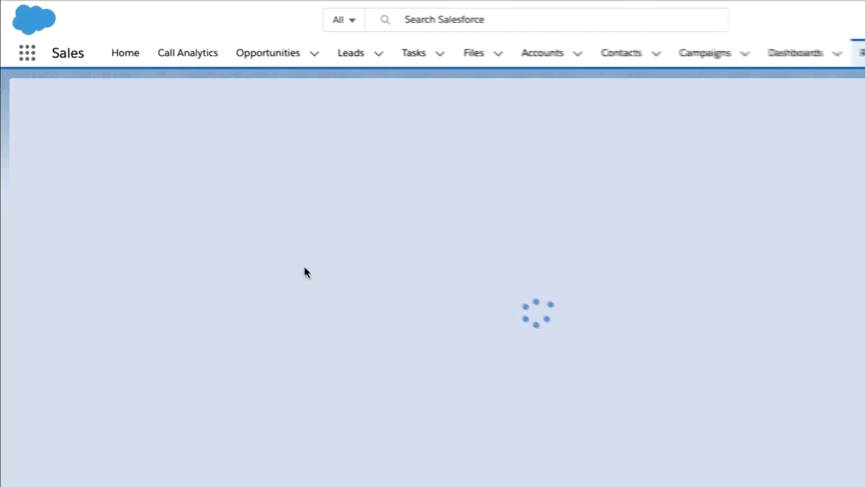